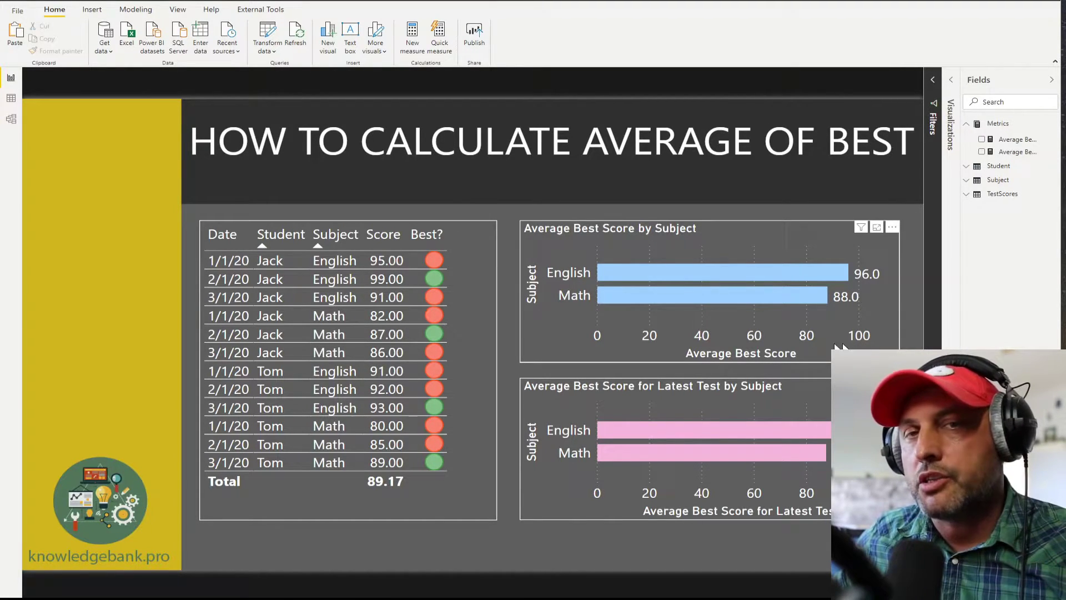
- Inspect the Average Best Score by Subject and Average Best Score for Latest Test charts' fields
left_click(721, 235)
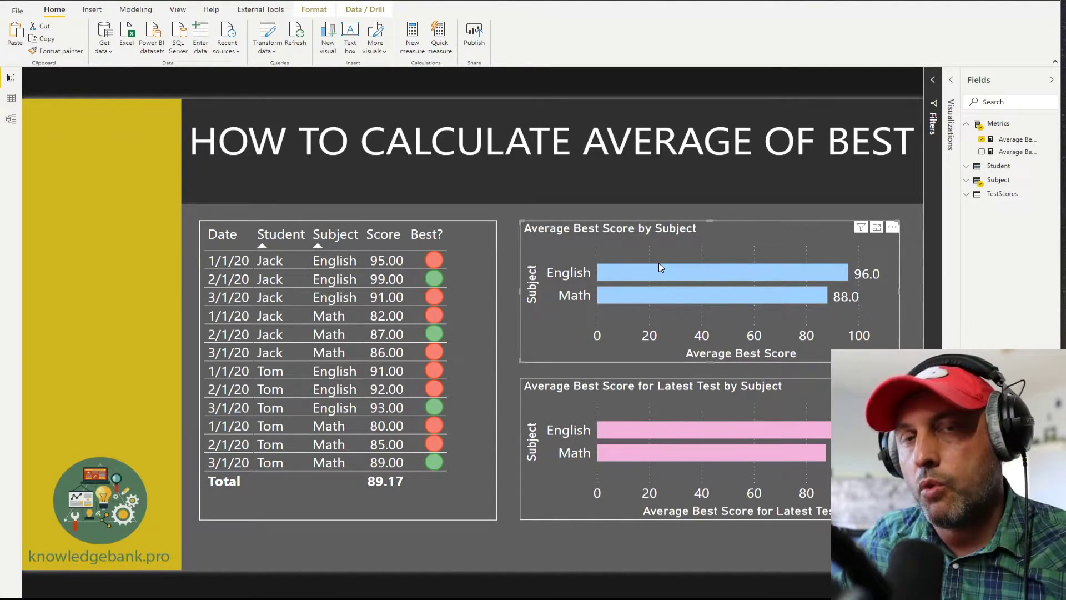
left_click(778, 395)
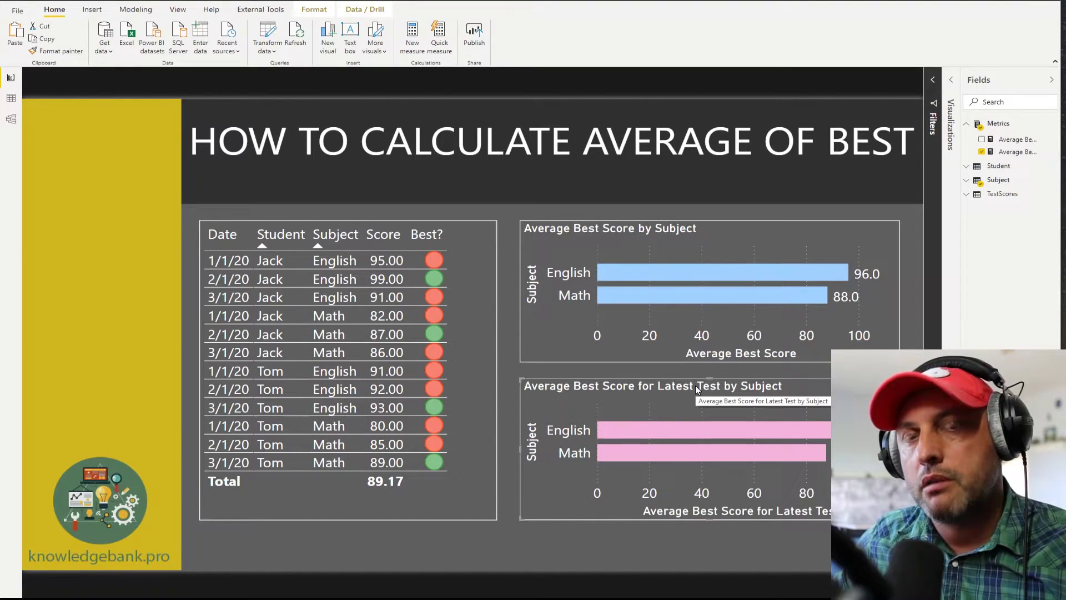
mouse_move(719, 442)
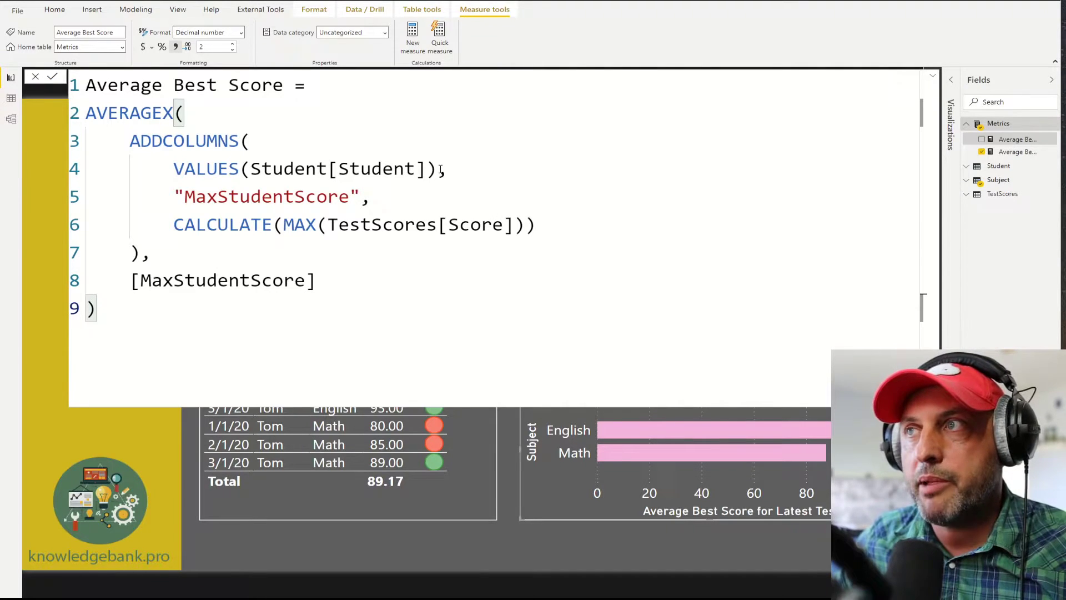
left_click_drag(439, 168, 173, 162)
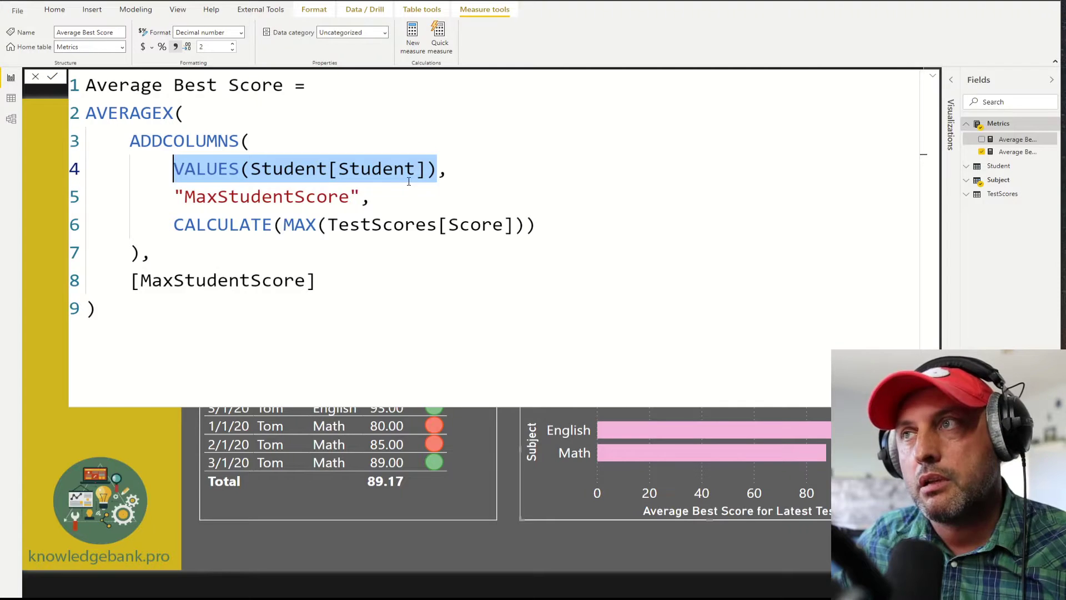
left_click_drag(438, 169, 173, 166)
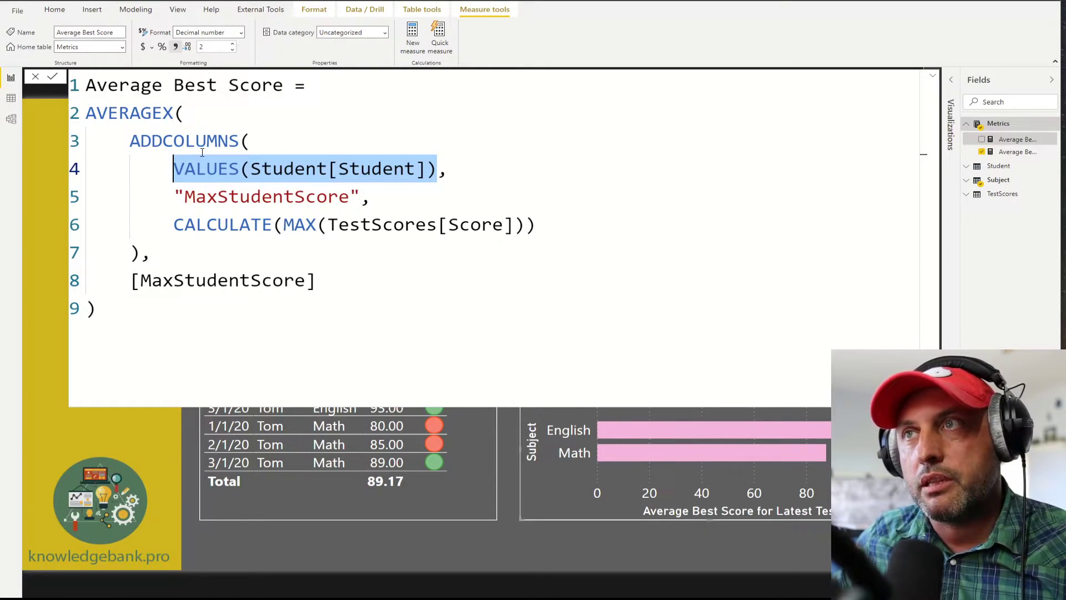
double_click(222, 144)
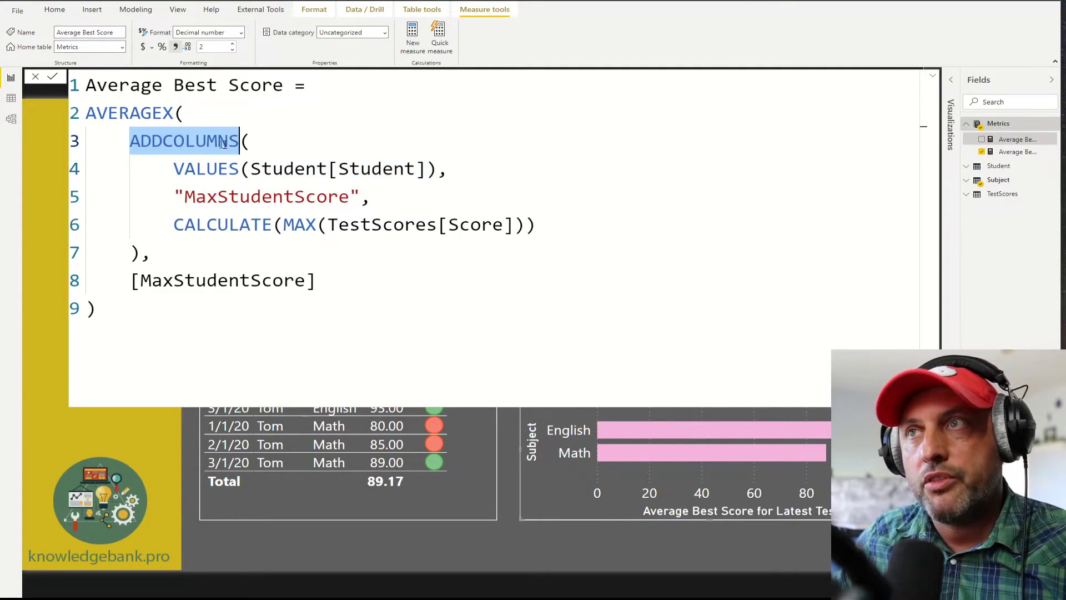
left_click_drag(437, 166, 173, 166)
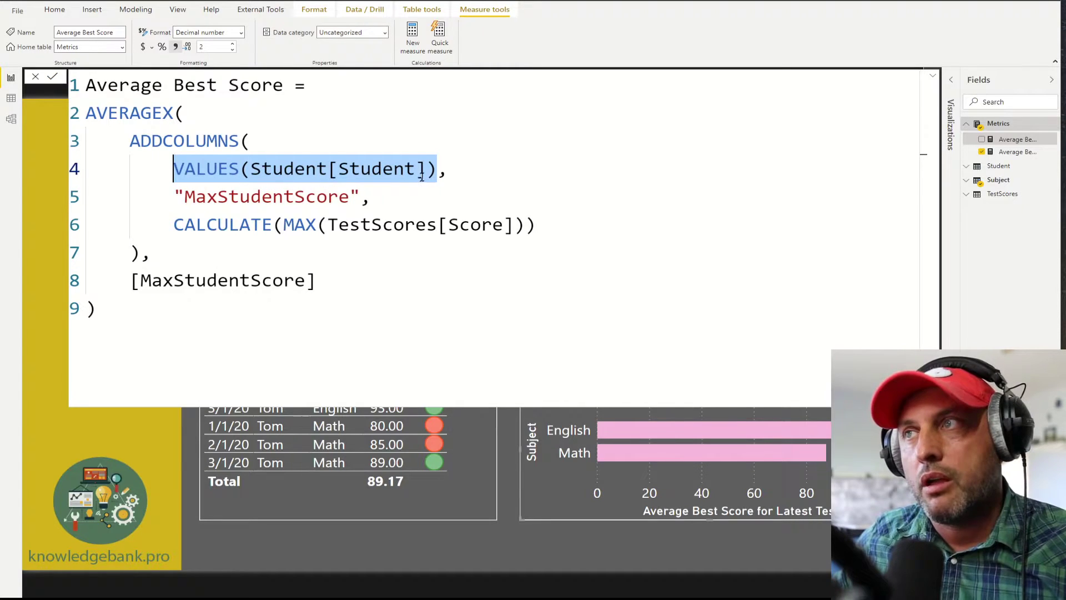
left_click(437, 168)
left_click_drag(437, 168, 210, 170)
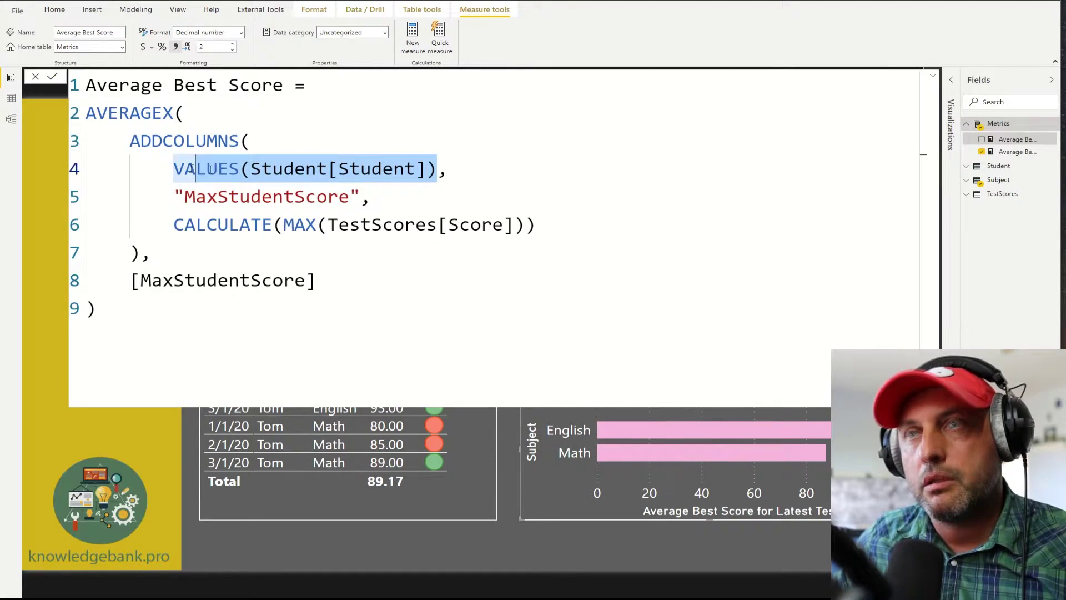
left_click(217, 169)
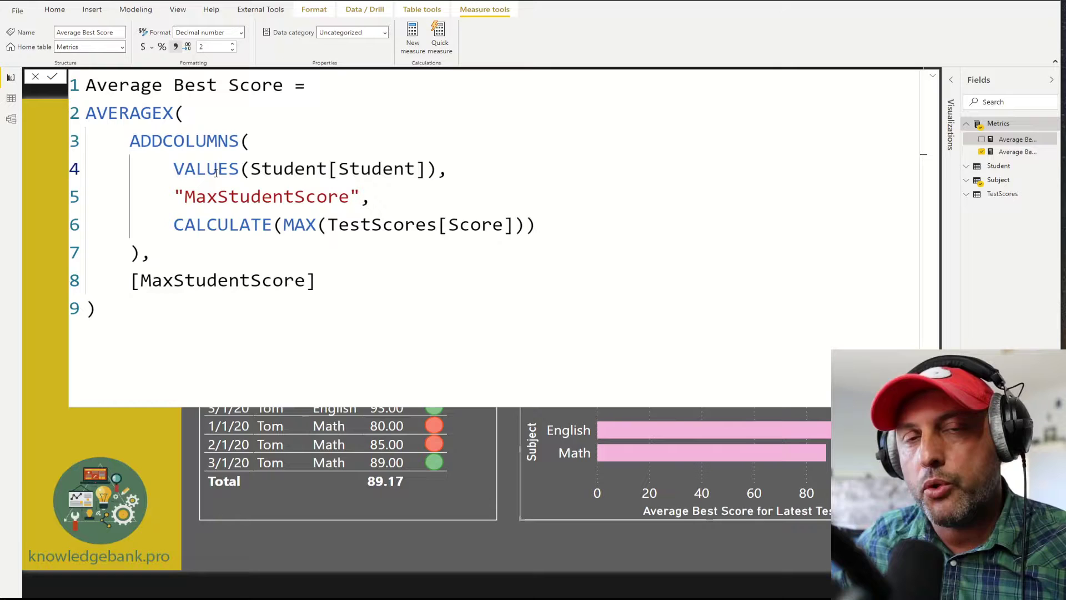
double_click(335, 196)
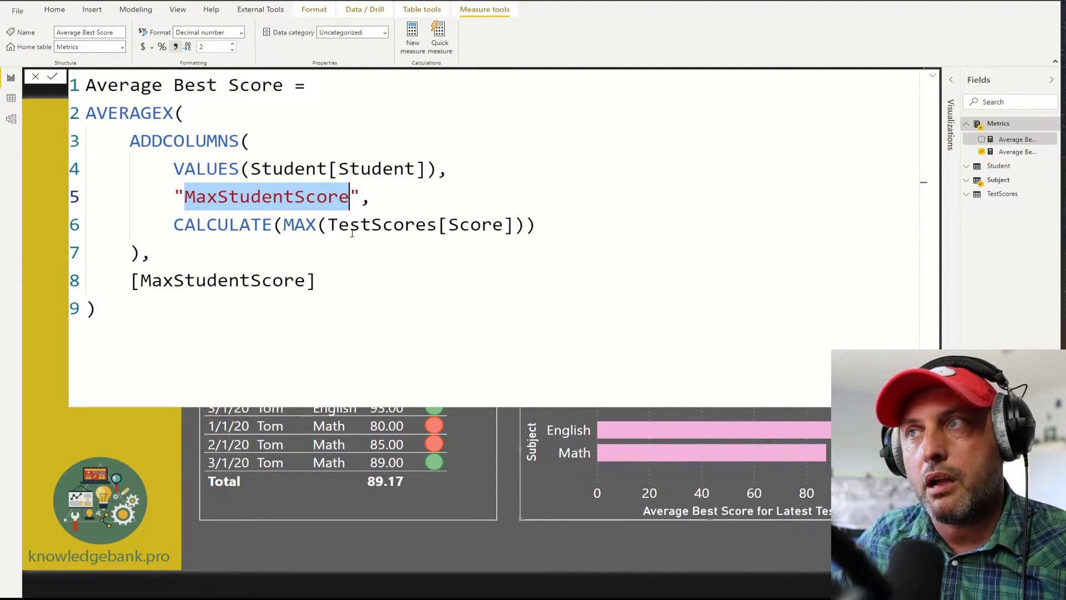
left_click_drag(536, 224, 175, 224)
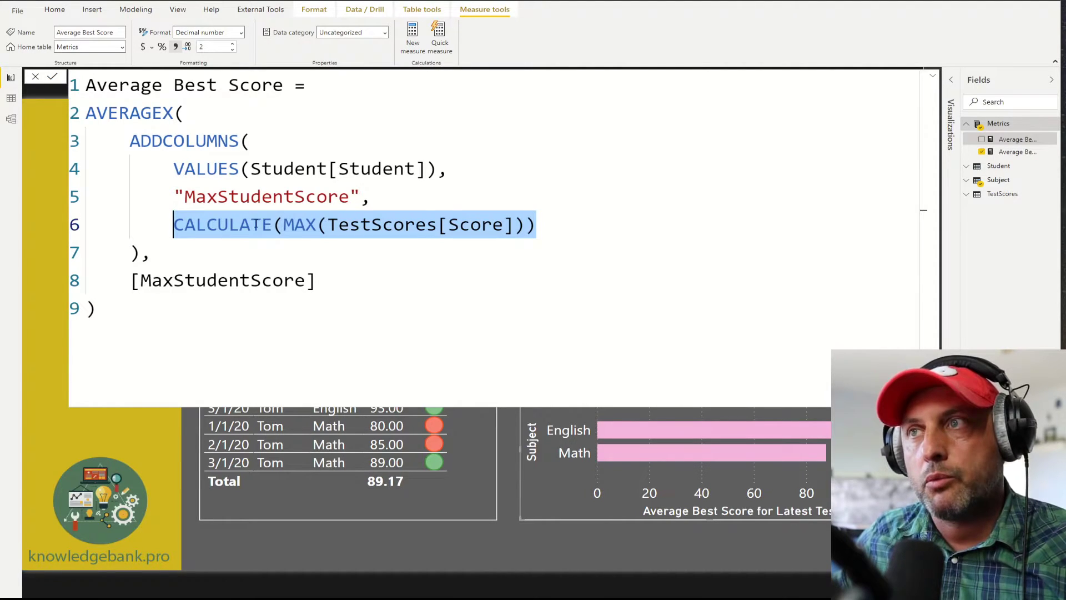
double_click(365, 225)
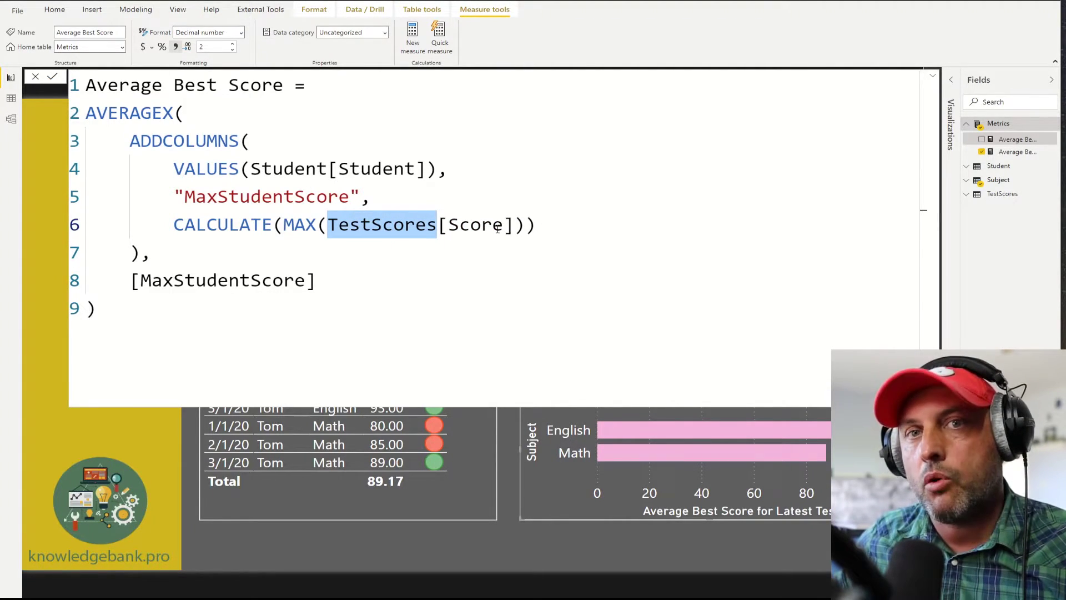
left_click_drag(142, 253, 75, 157)
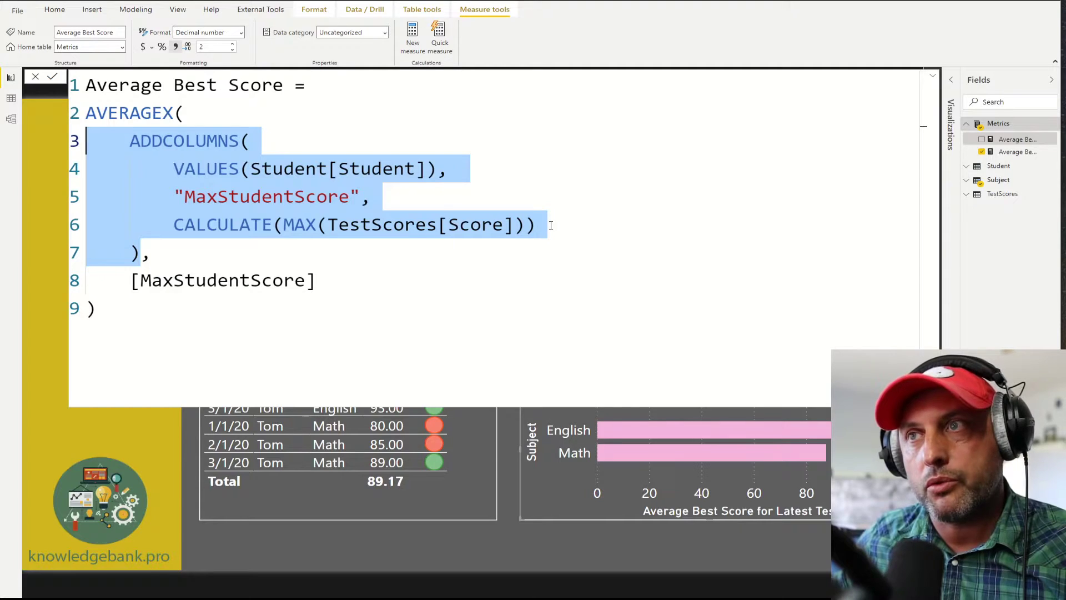
double_click(124, 114)
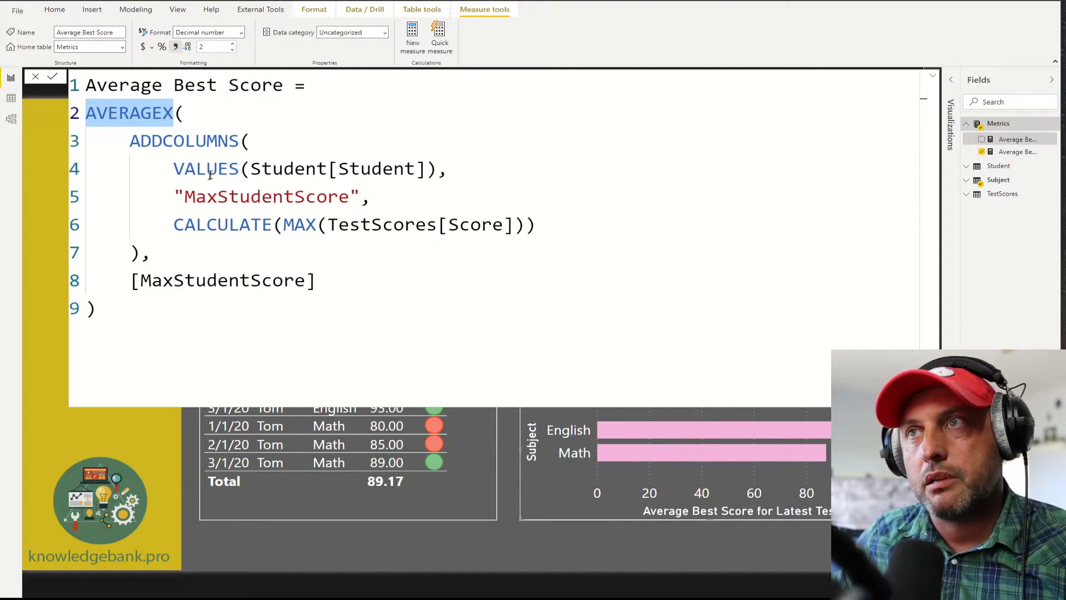
left_click_drag(157, 253, 75, 153)
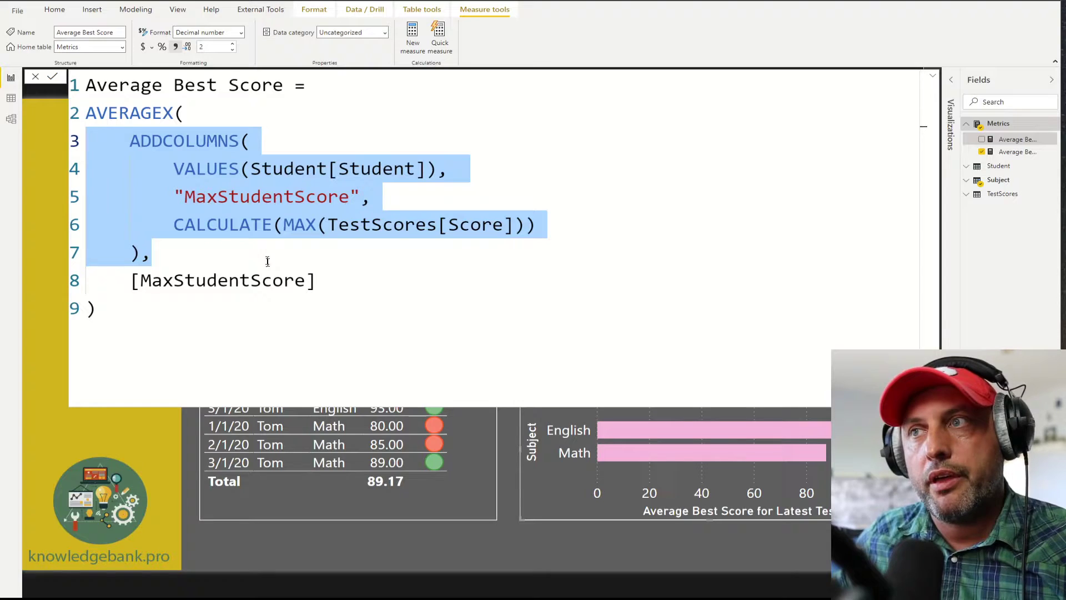
double_click(264, 279)
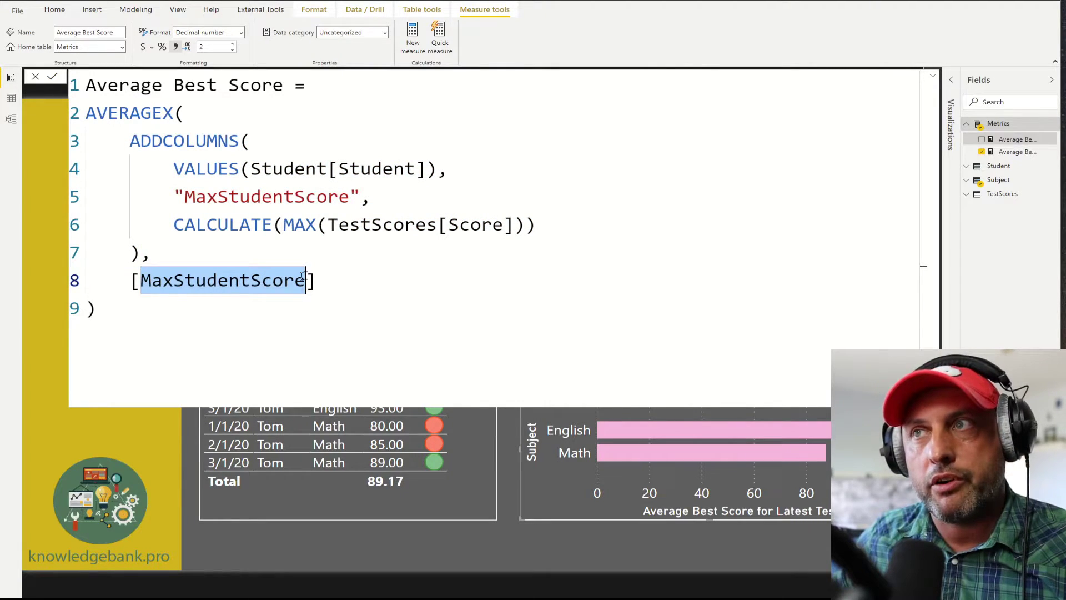
left_click_drag(361, 197, 174, 196)
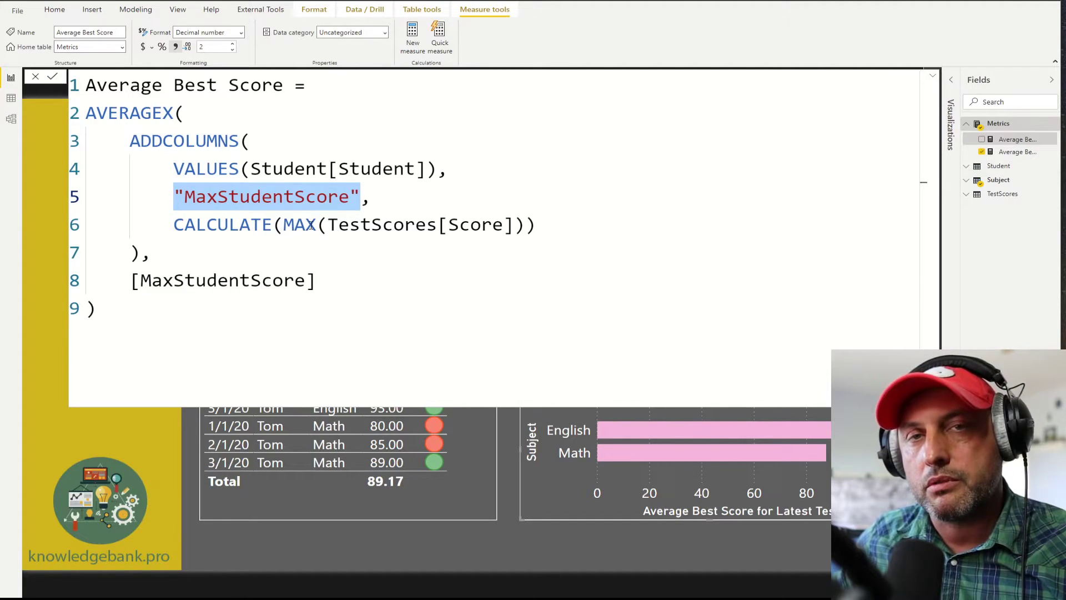
left_click(216, 324)
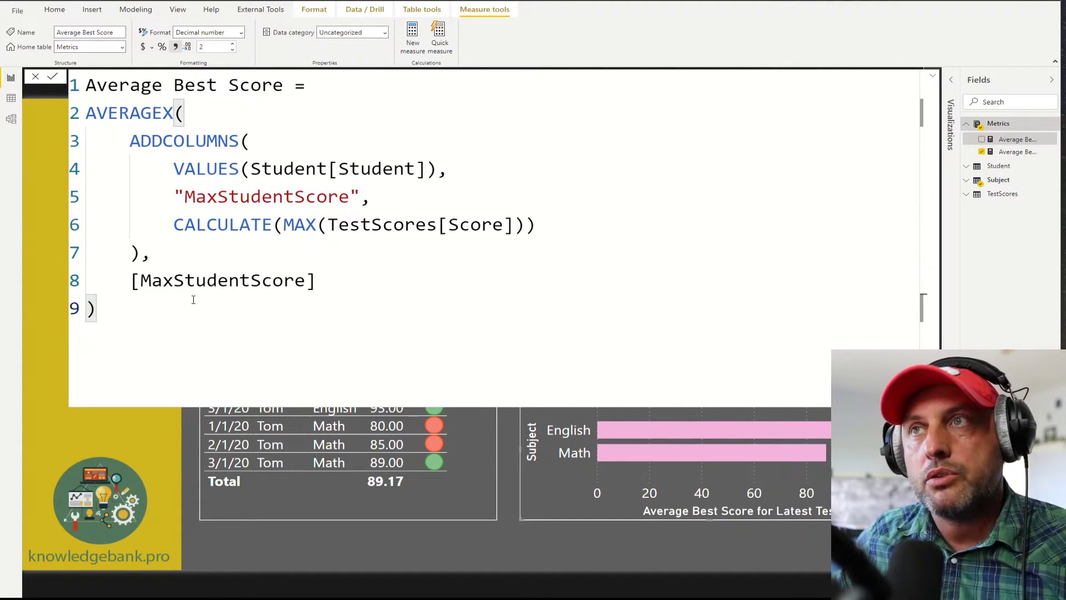
double_click(145, 113)
double_click(207, 140)
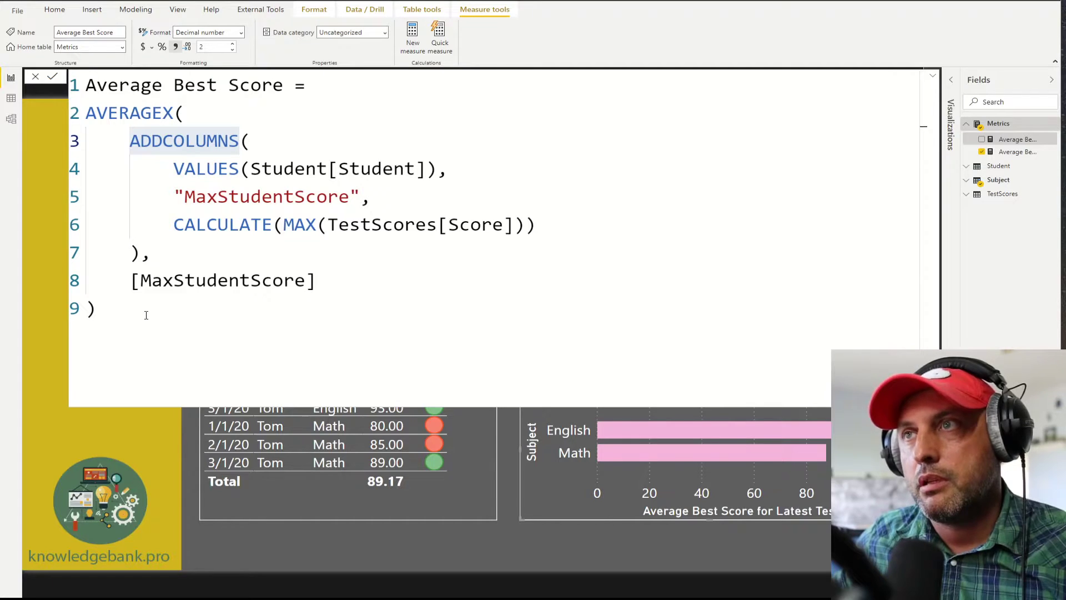
left_click_drag(536, 224, 179, 216)
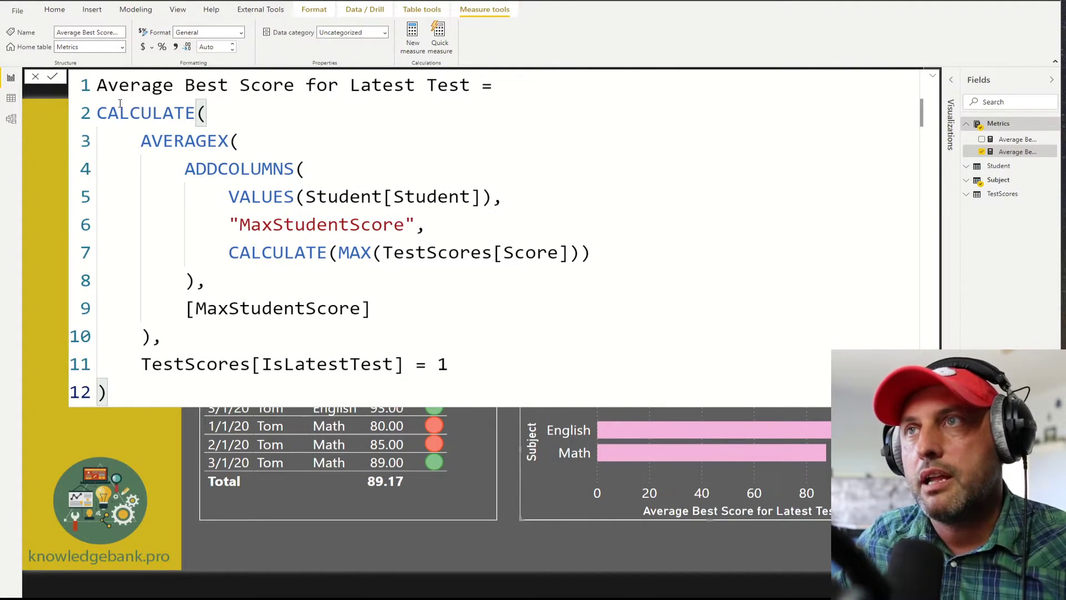
- Highlight the measure name, the AVERAGEX block (lines 3–10) and the TestScores[IsLatestTest] = 1 filter
left_click_drag(99, 90, 469, 87)
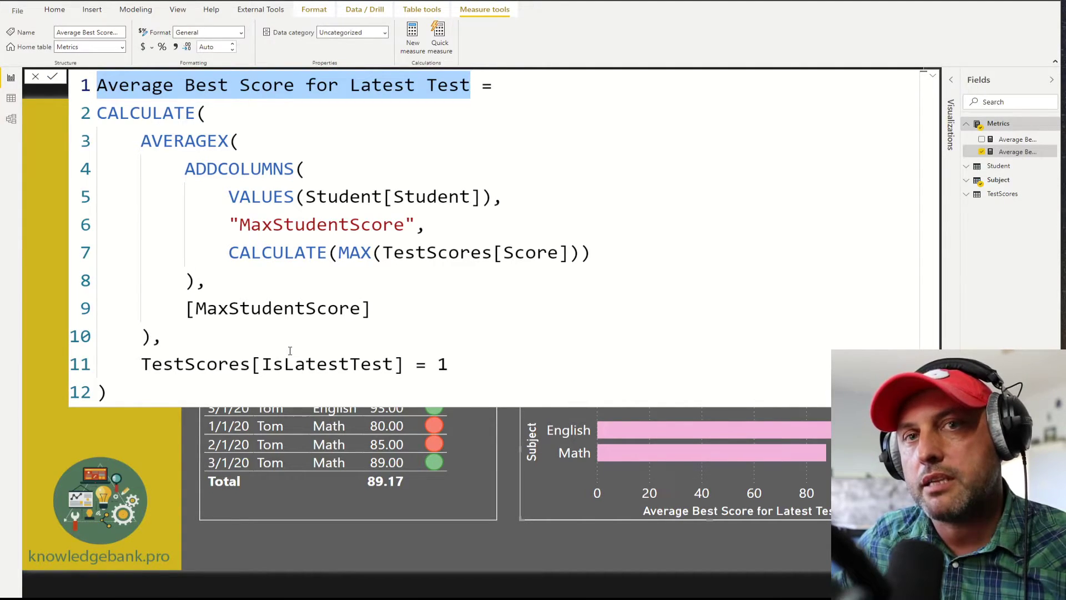
left_click_drag(177, 335, 81, 150)
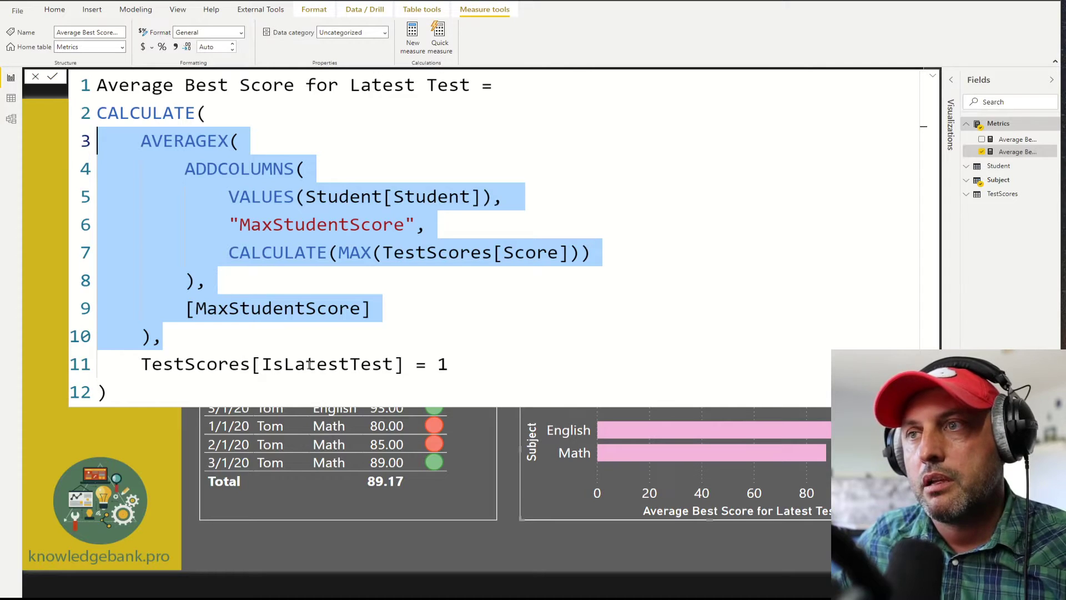
left_click_drag(468, 365, 141, 365)
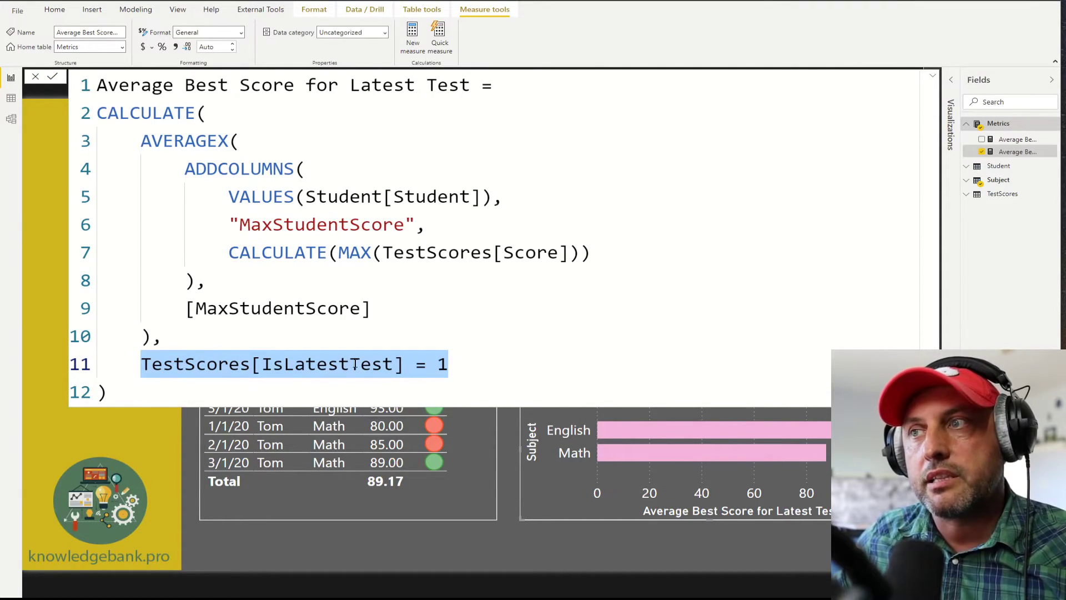
left_click(452, 366)
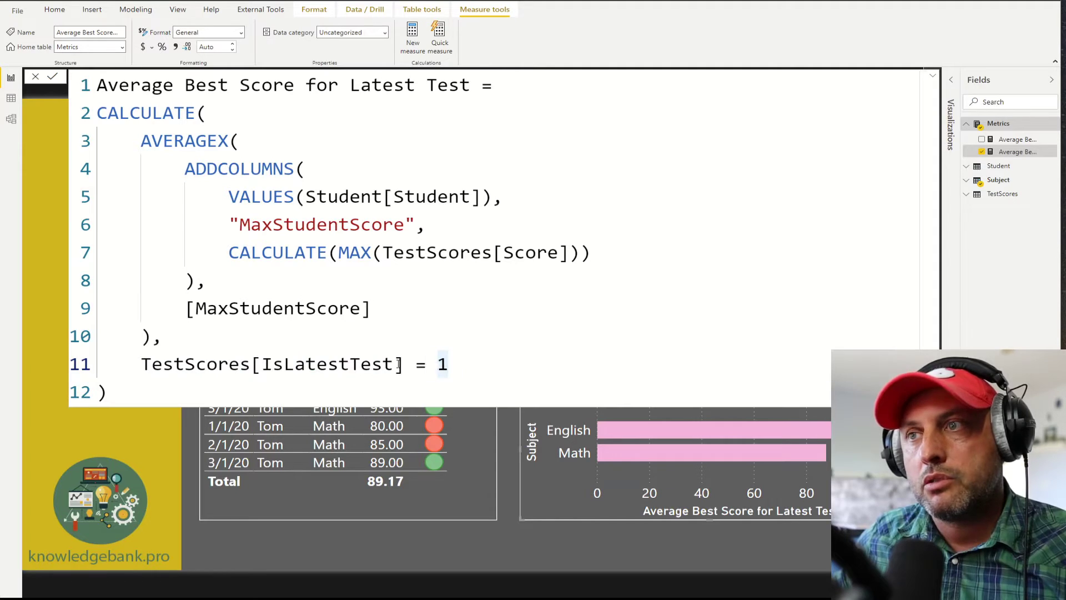
left_click_drag(450, 365, 143, 364)
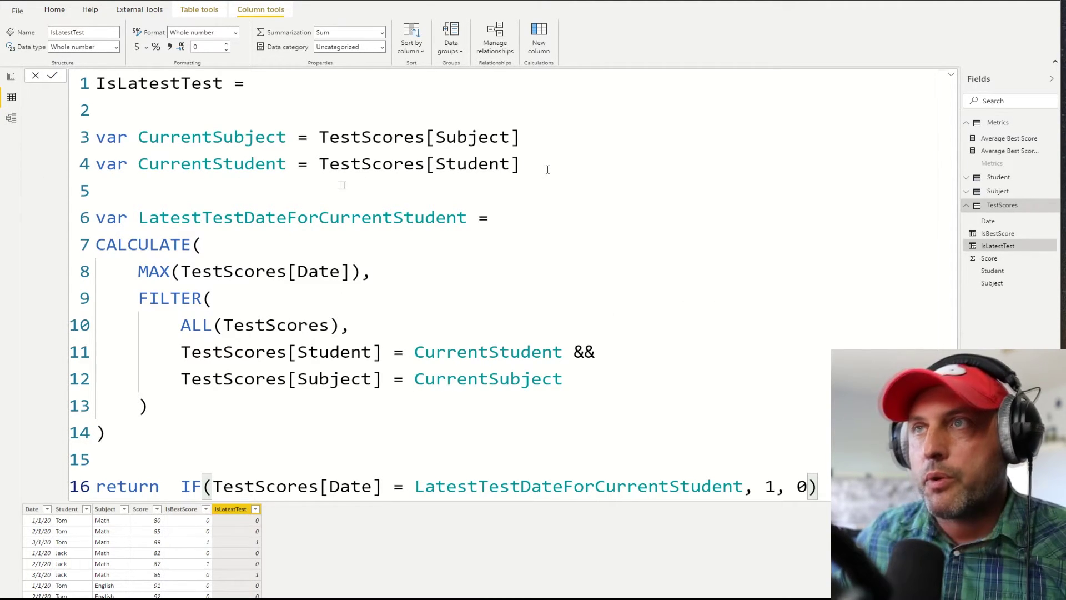
- Highlight the CurrentSubject and CurrentStudent variables and every LatestTestDateForCurrentStudent use
left_click_drag(550, 137, 97, 128)
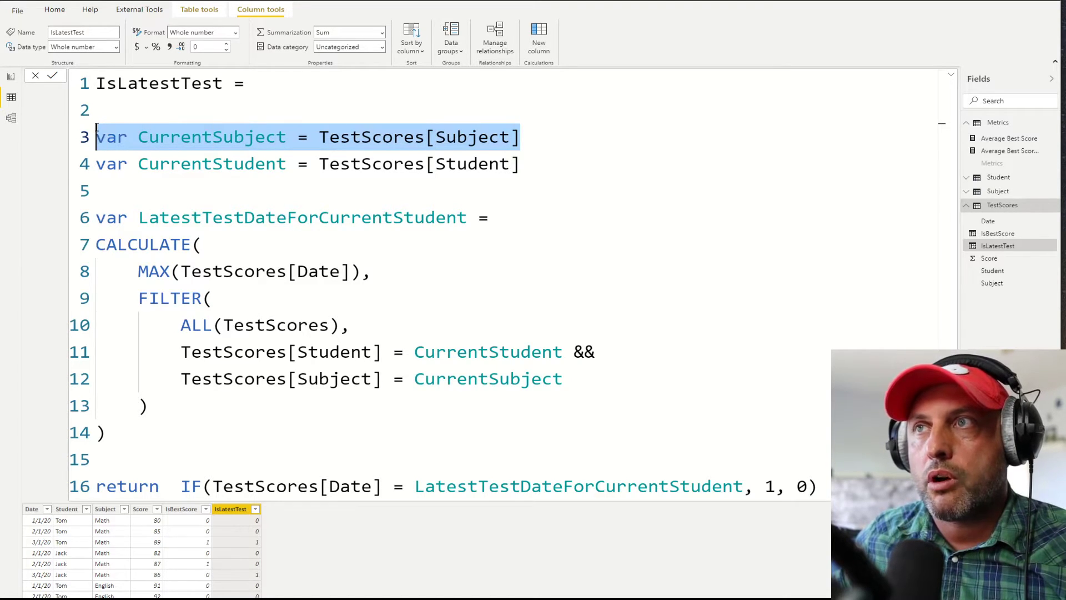
double_click(338, 138)
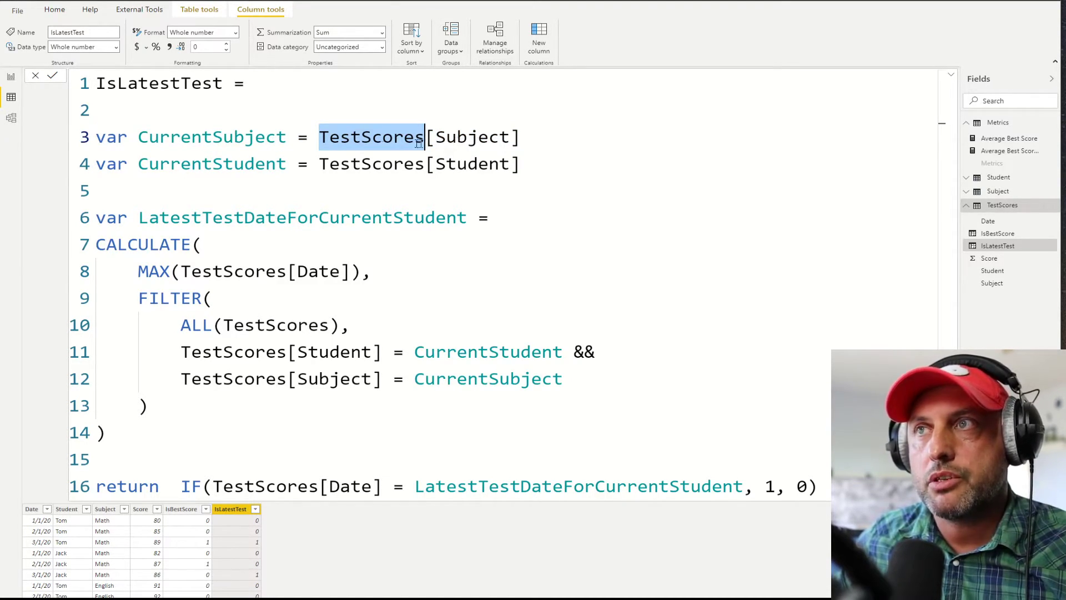
left_click(192, 162)
double_click(196, 162)
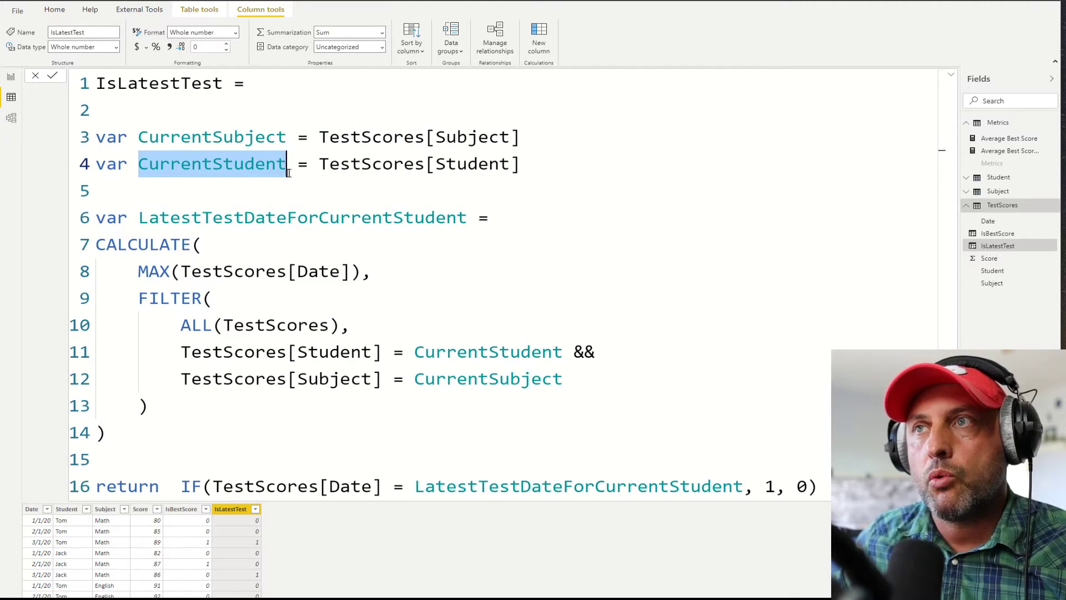
left_click_drag(521, 165, 95, 136)
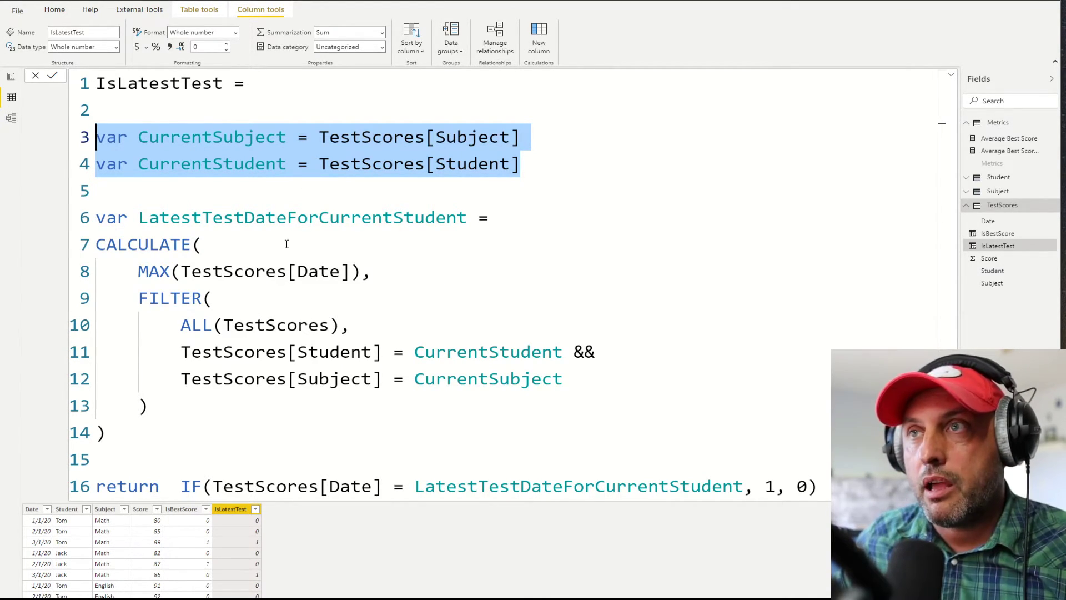
left_click(286, 218)
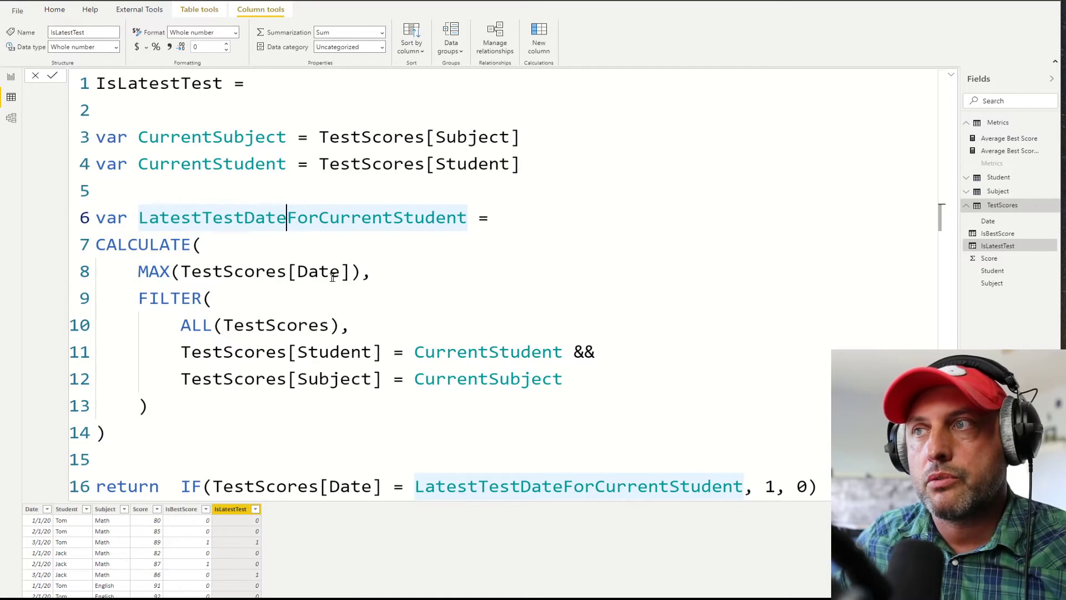
left_click_drag(361, 271, 138, 271)
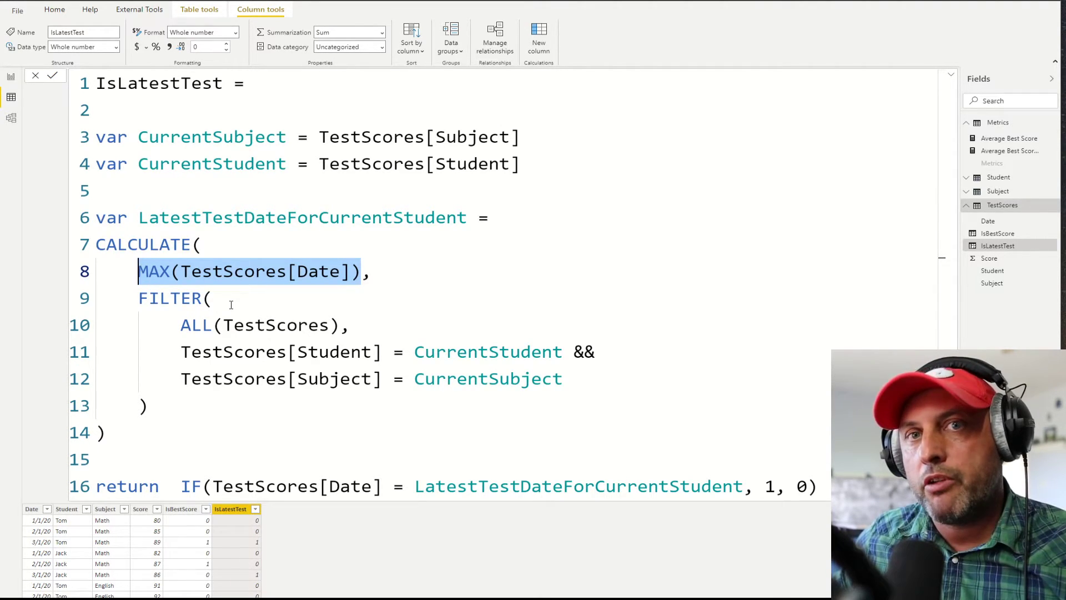
double_click(199, 305)
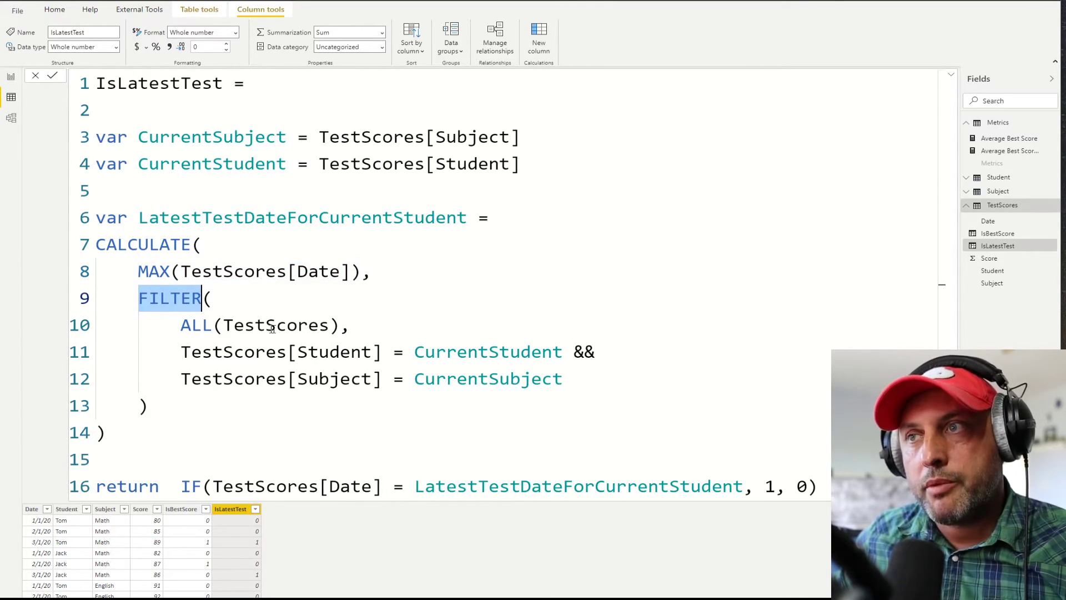
left_click_drag(340, 325, 181, 326)
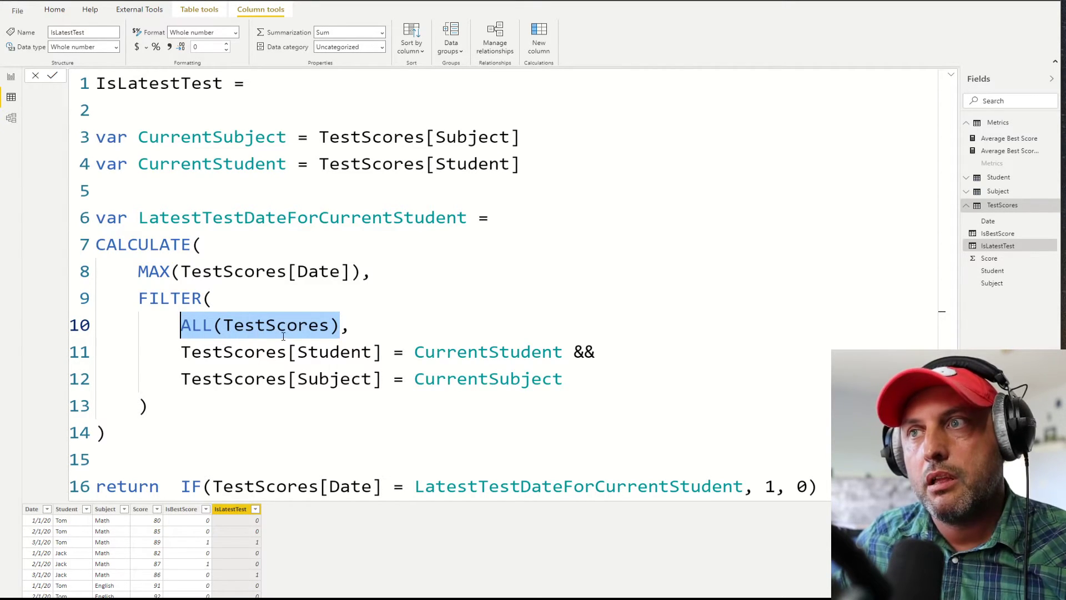
left_click_drag(350, 324, 96, 326)
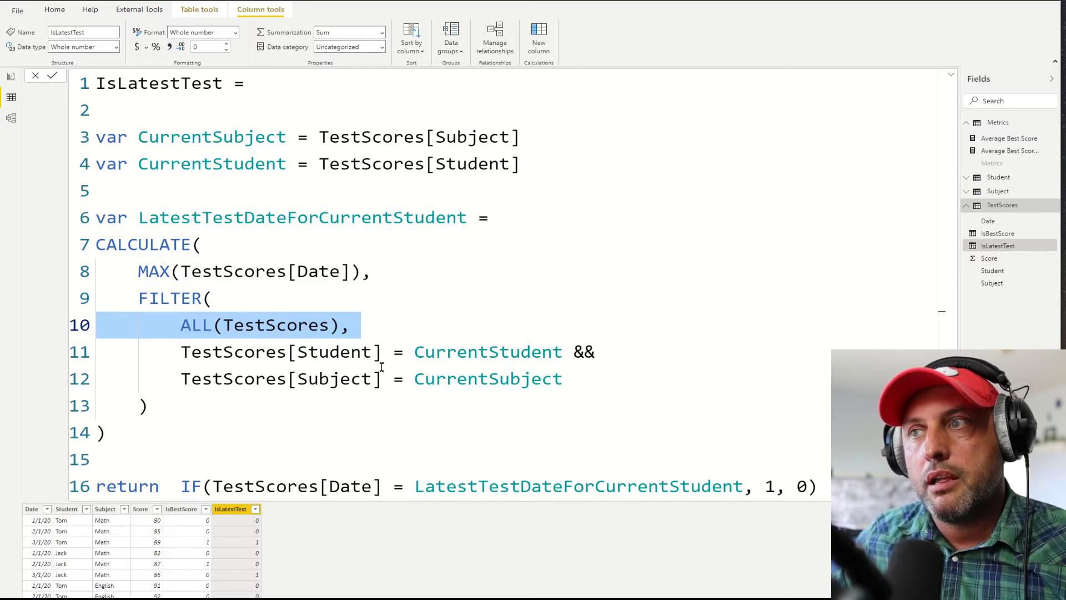
left_click_drag(576, 380, 96, 352)
left_click_drag(185, 404, 97, 300)
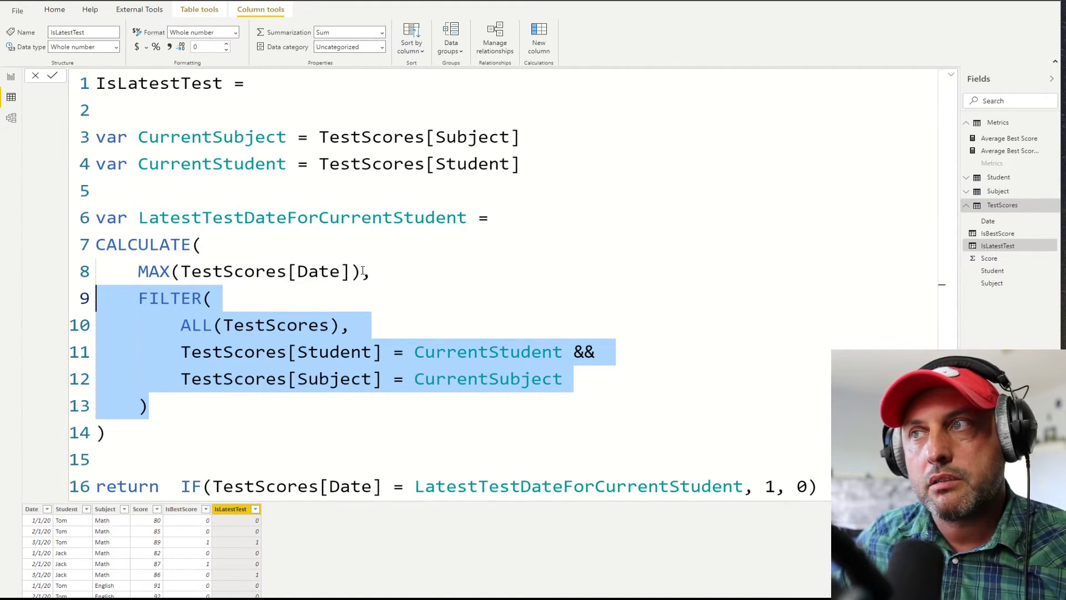
left_click_drag(362, 271, 138, 272)
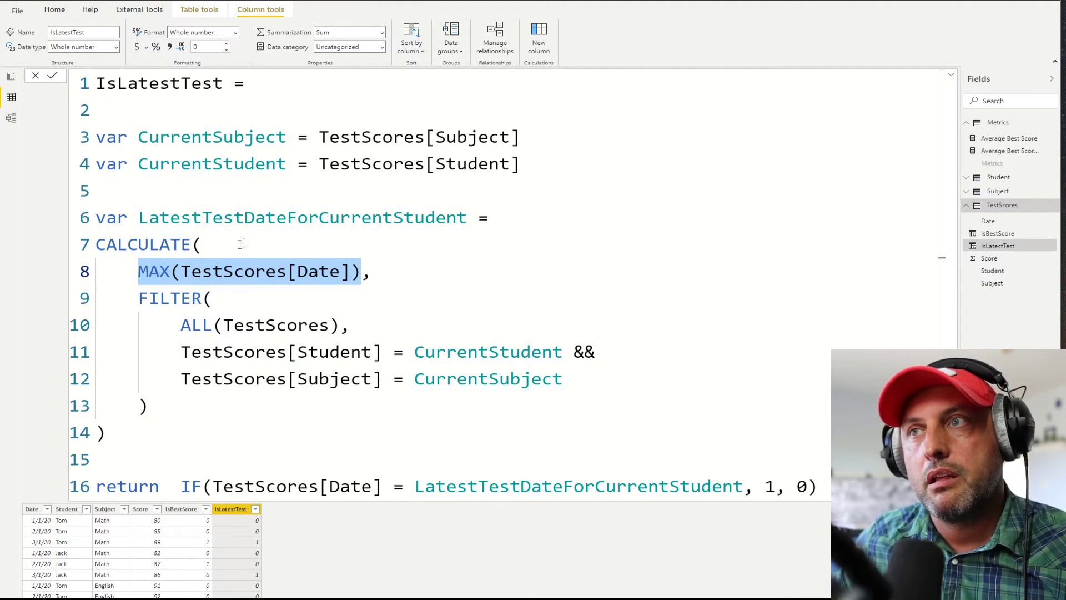
double_click(228, 219)
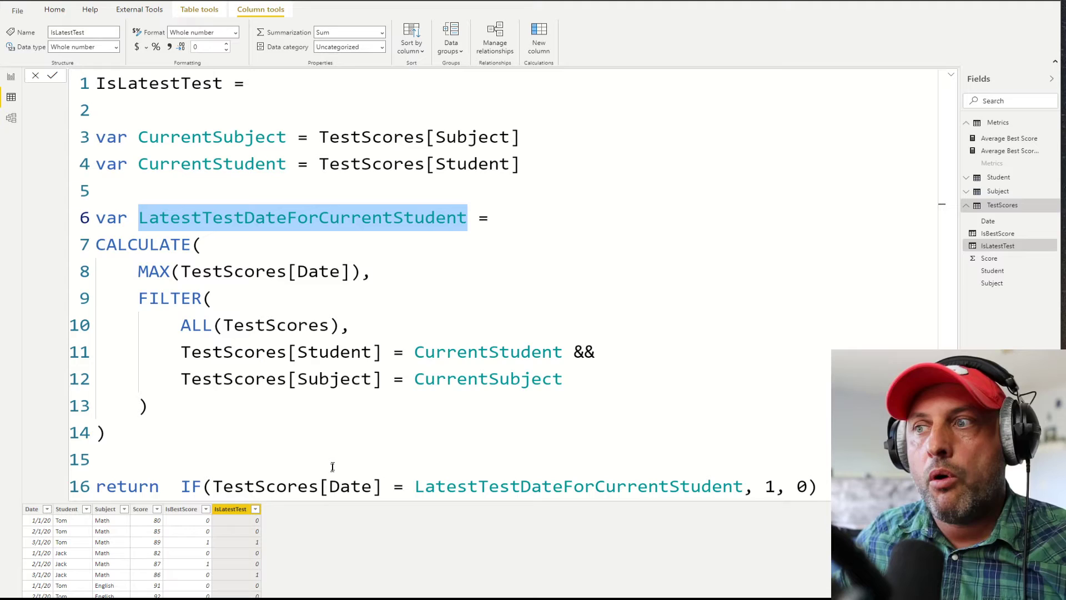
- Highlight TestScores[Date] and the LatestTestDateForCurrentStudent reference in the line 16 return
left_click_drag(383, 486, 218, 486)
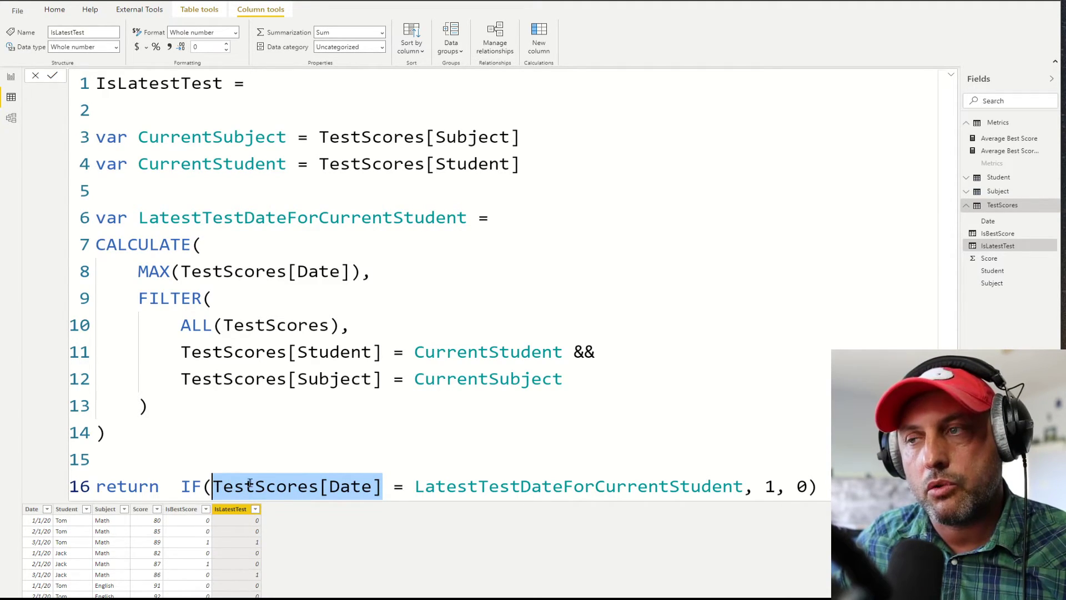
double_click(626, 487)
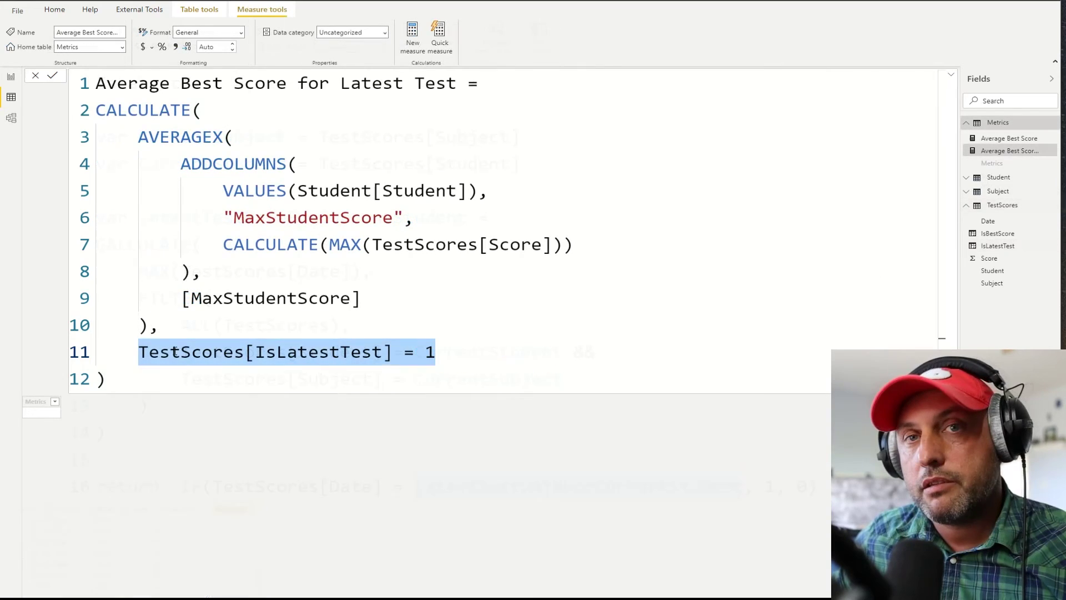
- Select the IsLatestTest column name in the measure's filter condition
double_click(340, 356)
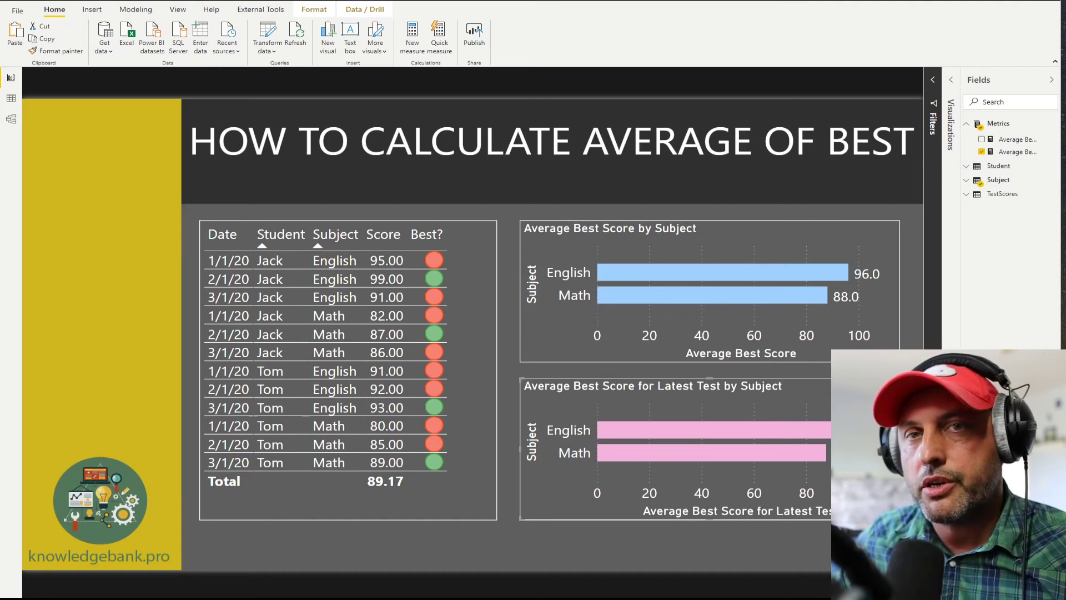
left_click(718, 245)
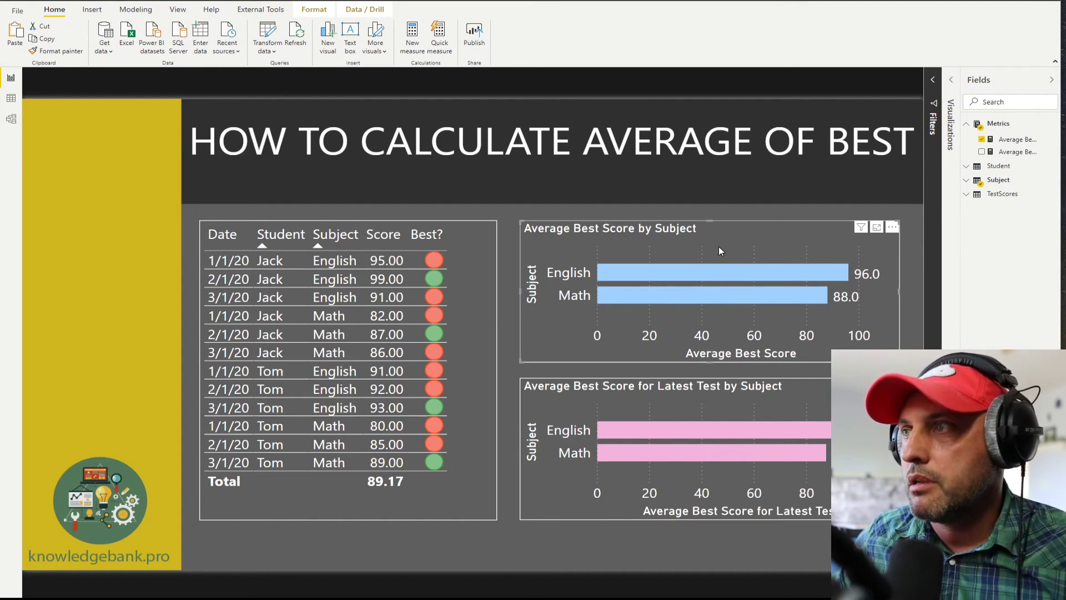
left_click(639, 274)
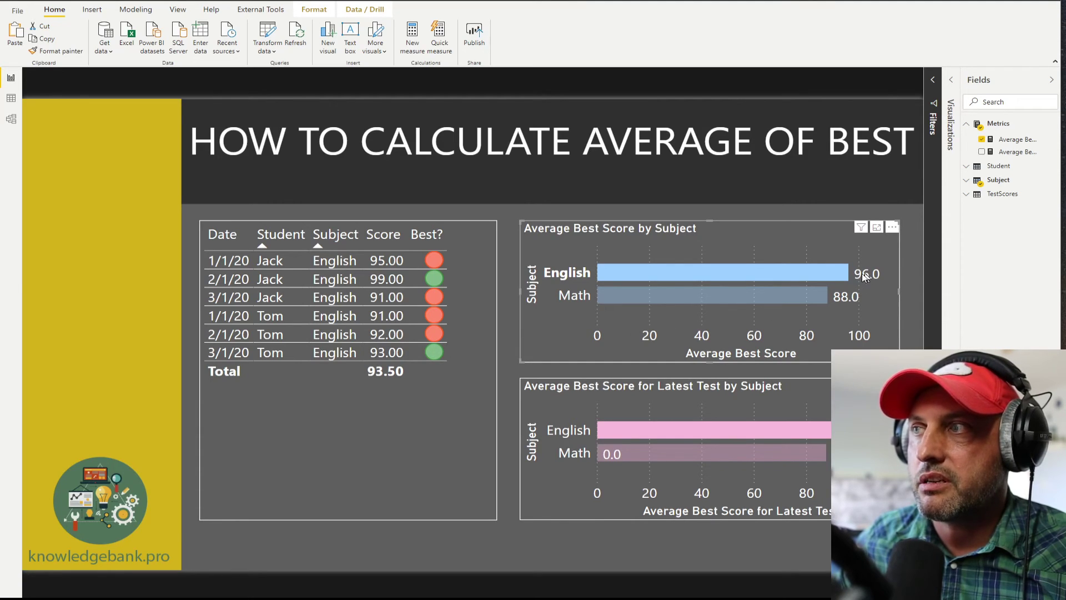
left_click(611, 299)
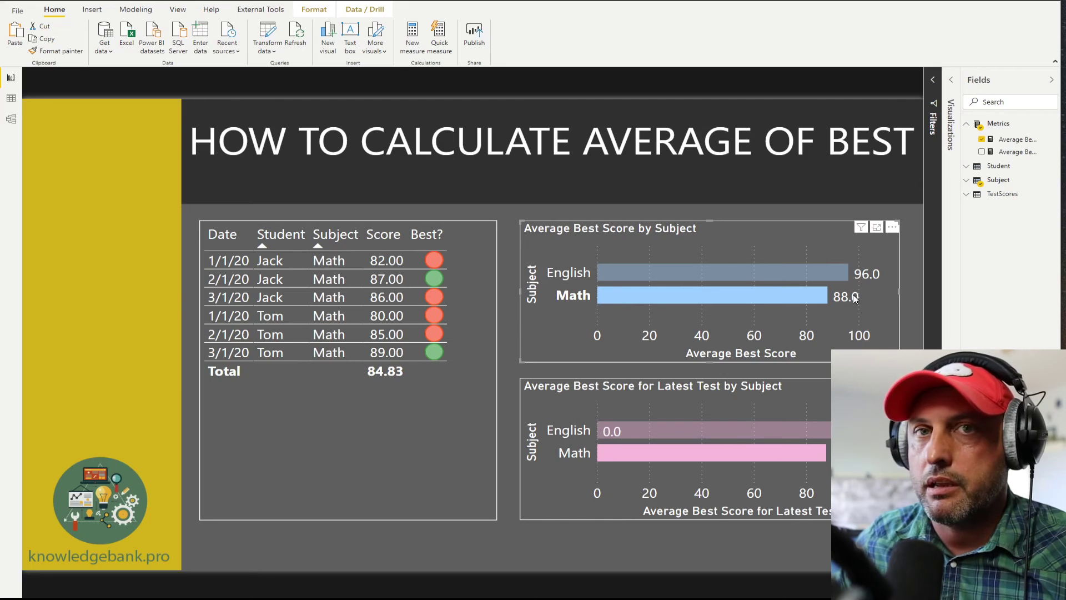
left_click(731, 251)
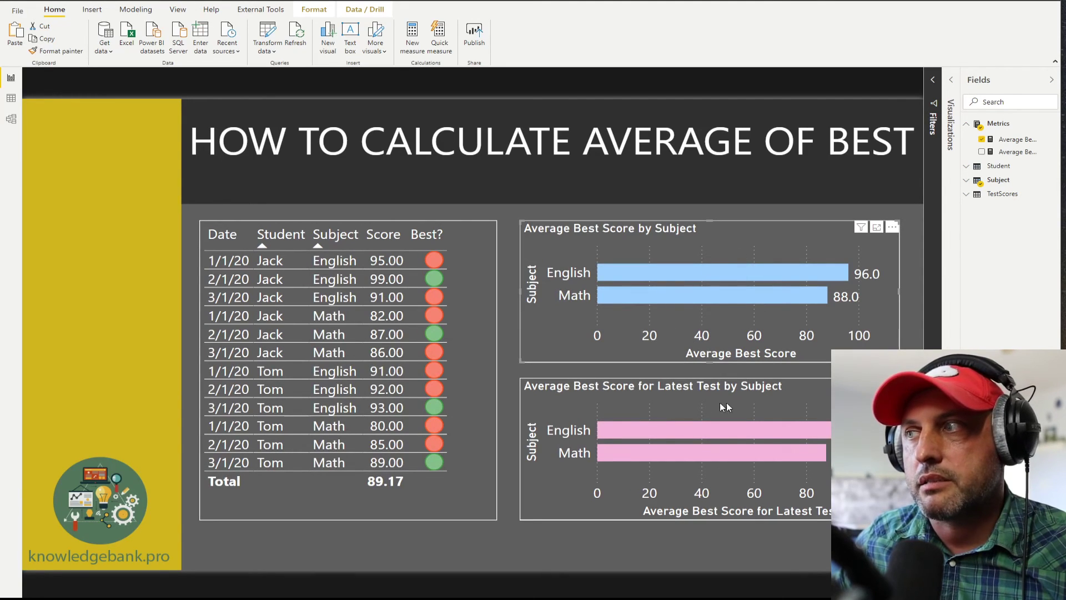